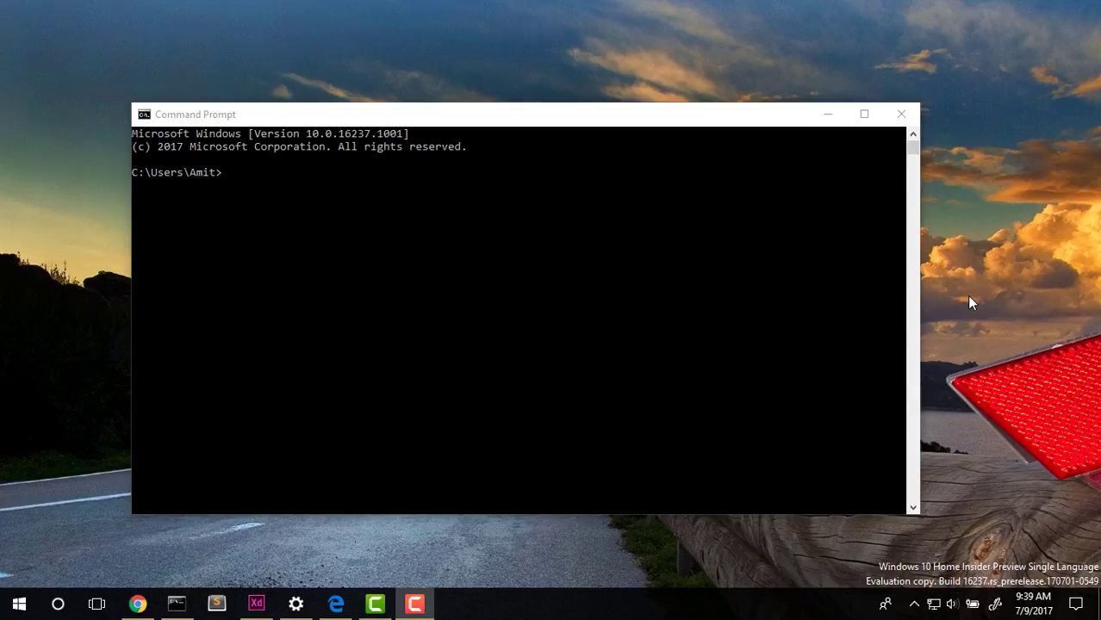
Bring the see-through Command Prompt console window into focus
{"action": "left_click", "coordinate": [543, 107]}
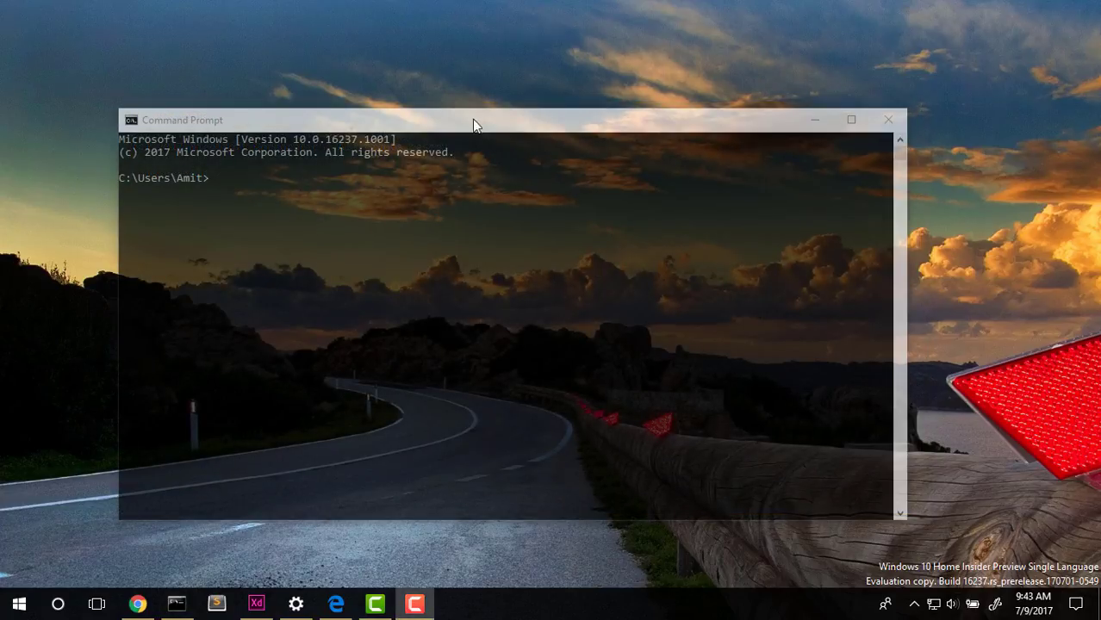
Open the console's Properties dialog from the title-bar menu and accept it unchanged
{"action": "right_click", "coordinate": [520, 120]}
{"action": "left_click", "coordinate": [570, 276]}
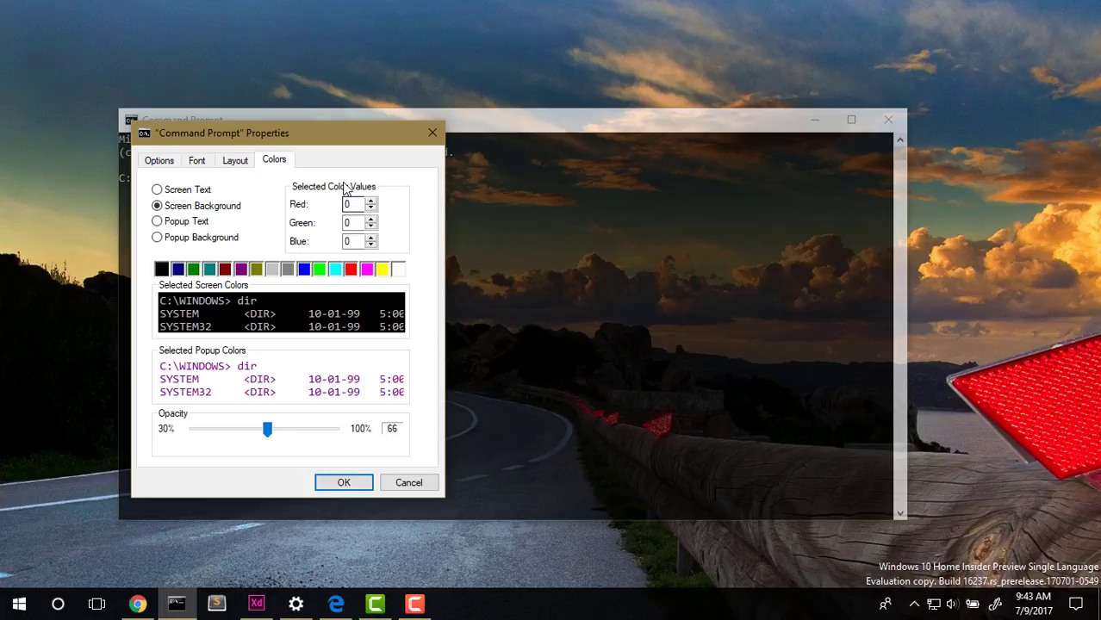
{"action": "left_click", "coordinate": [349, 488]}
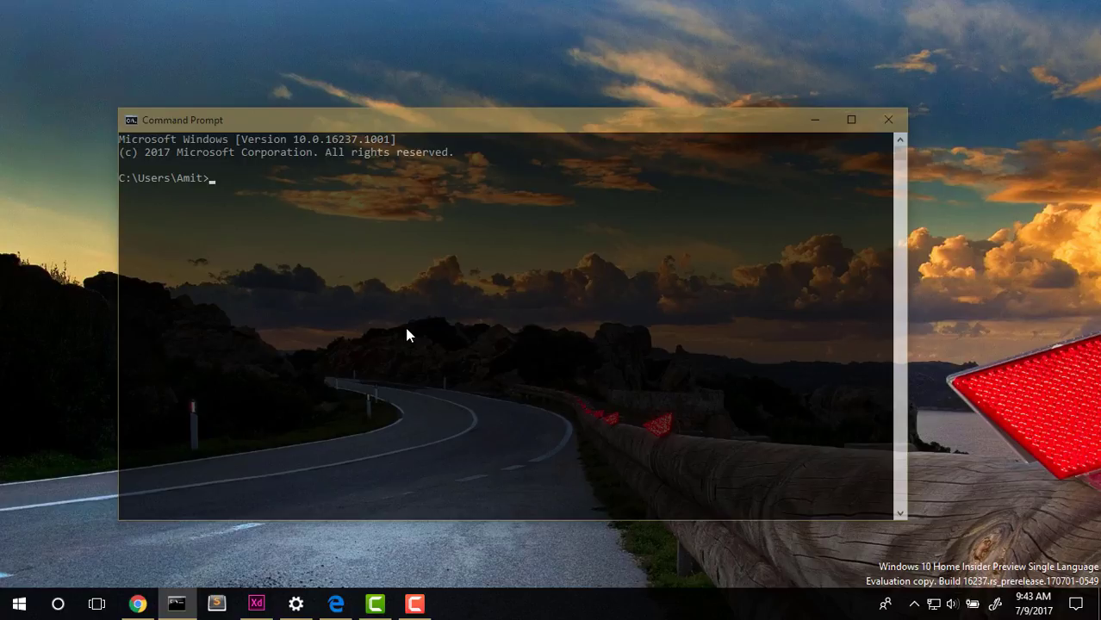
Nudge the console up, reopen Properties and move the dialog aside to show opacity 66
{"action": "left_click_drag", "start_coordinate": [521, 115], "coordinate": [529, 111]}
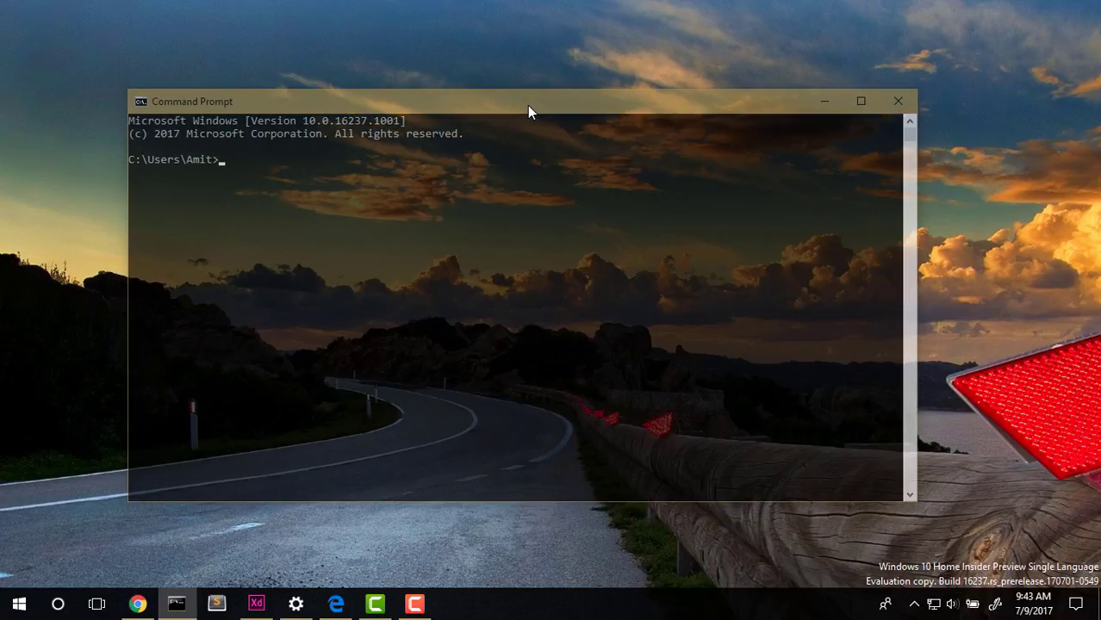
{"action": "right_click", "coordinate": [528, 106]}
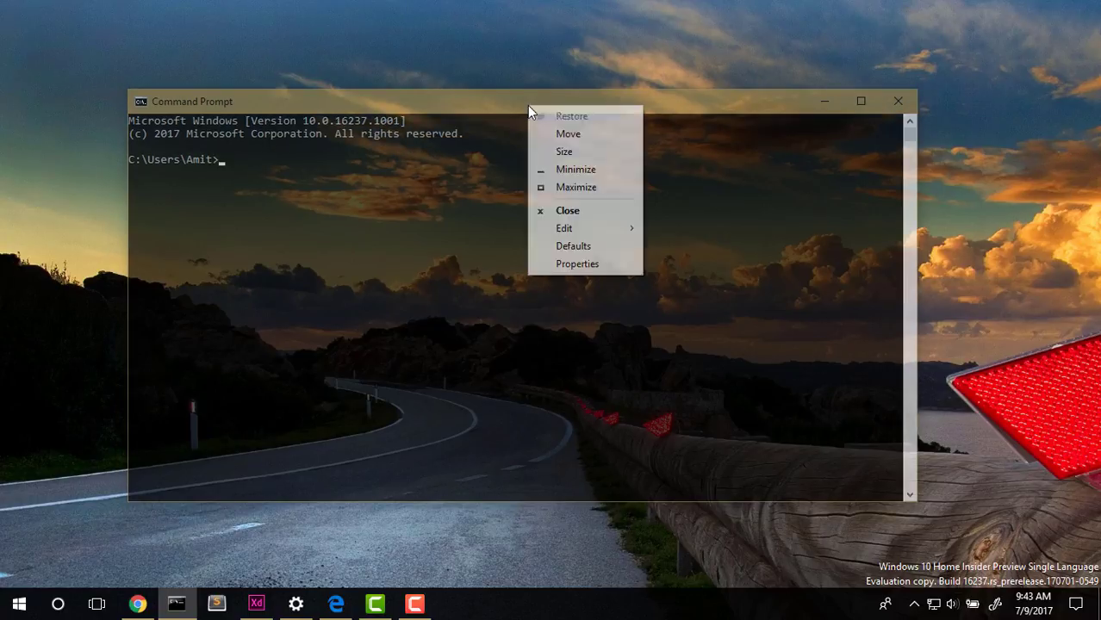
{"action": "left_click", "coordinate": [588, 264]}
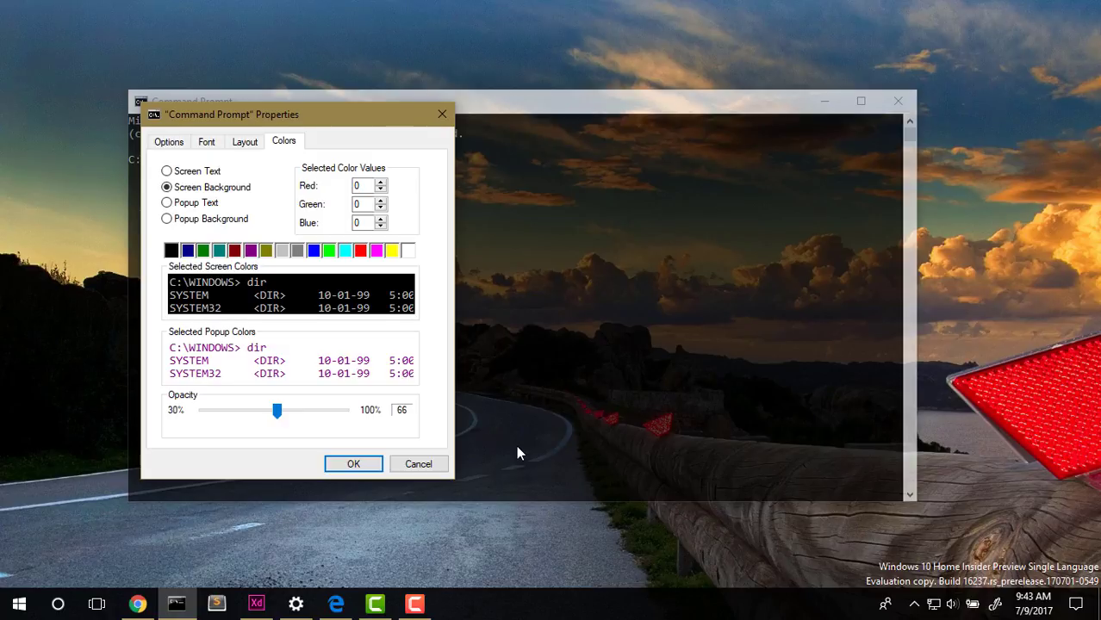
{"action": "left_click_drag", "start_coordinate": [258, 114], "coordinate": [422, 115]}
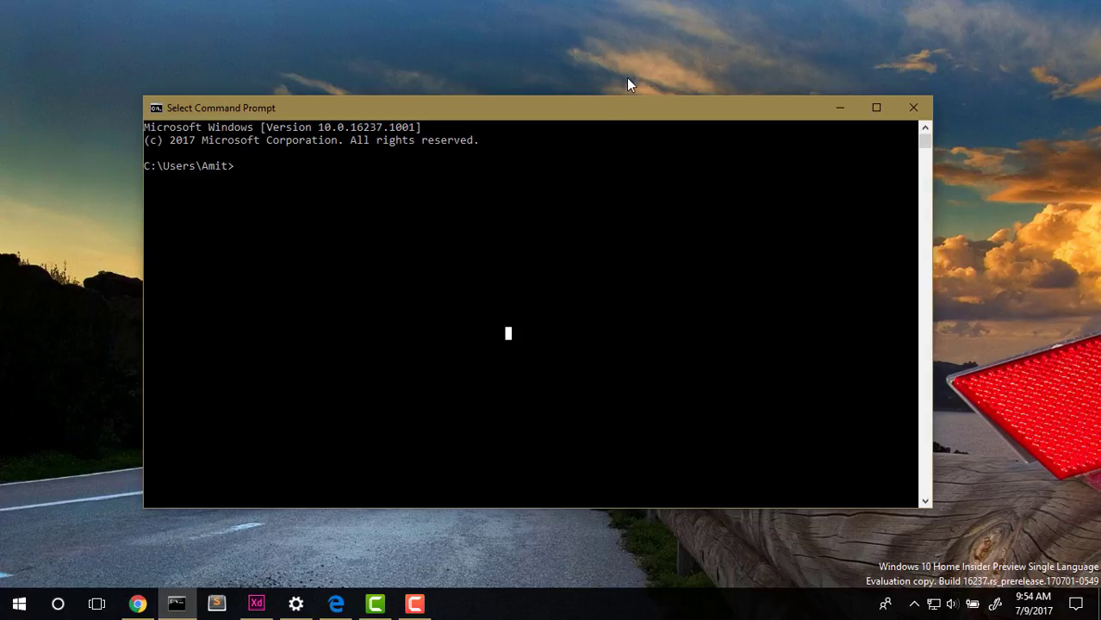
Switch to Chrome to compare with the translucent Linux Mint terminal screenshot from tecmint.com
{"action": "left_click", "coordinate": [135, 605]}
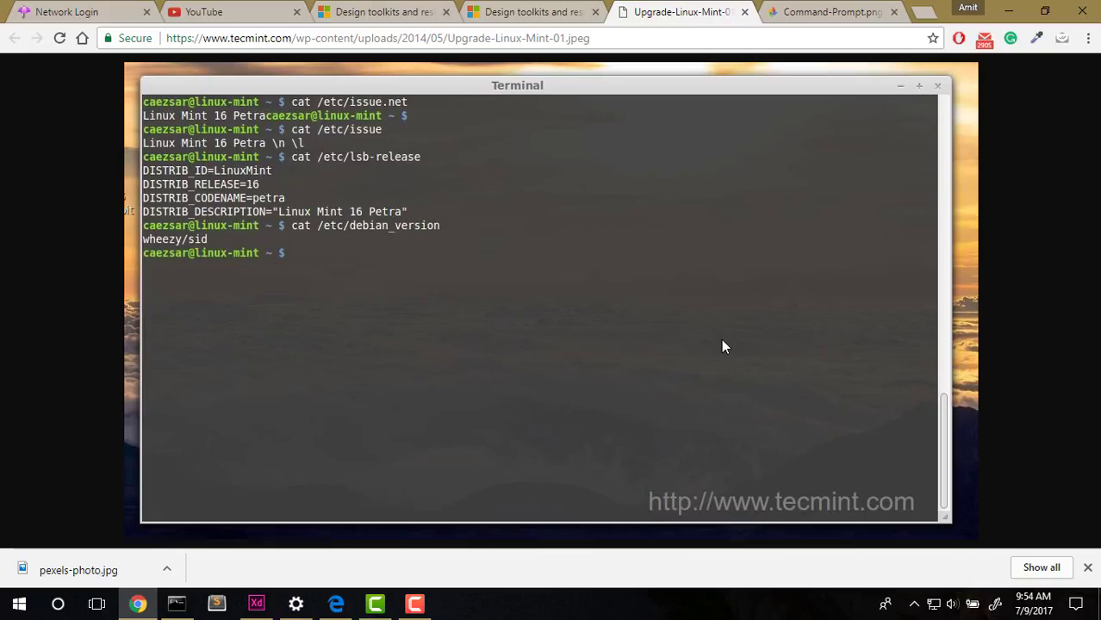
Show the Command-Prompt.png image of translucent Ubuntu-style terminals over a pink wallpaper
{"action": "left_click", "coordinate": [832, 10]}
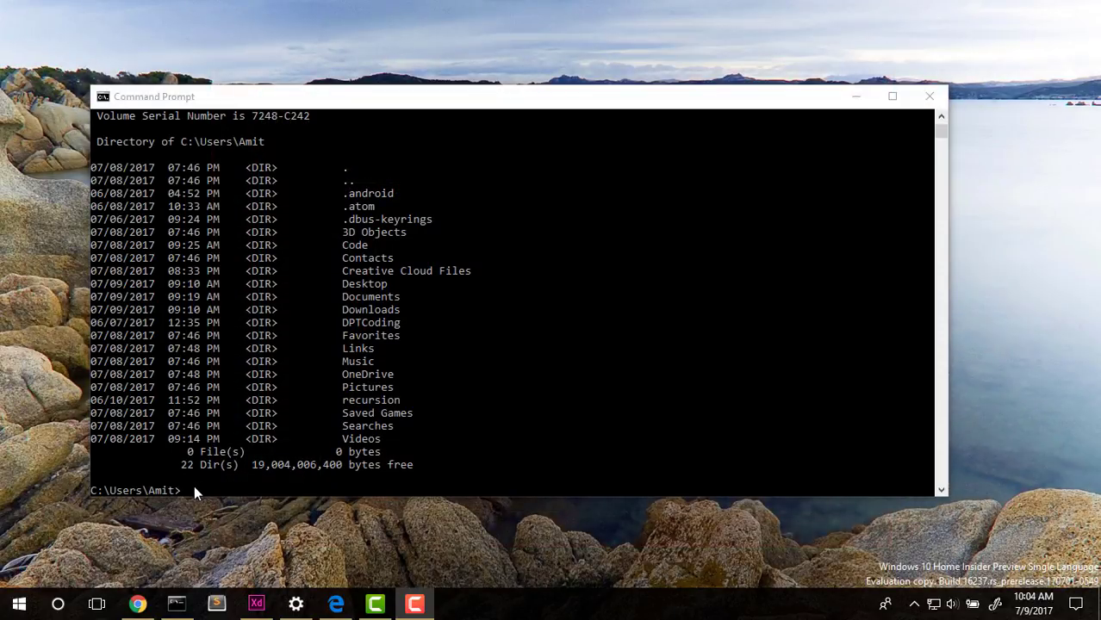
Scroll through the console's home-folder dir listing, switch to Chrome, and dismiss the new mail toast
{"action": "left_click", "coordinate": [193, 485]}
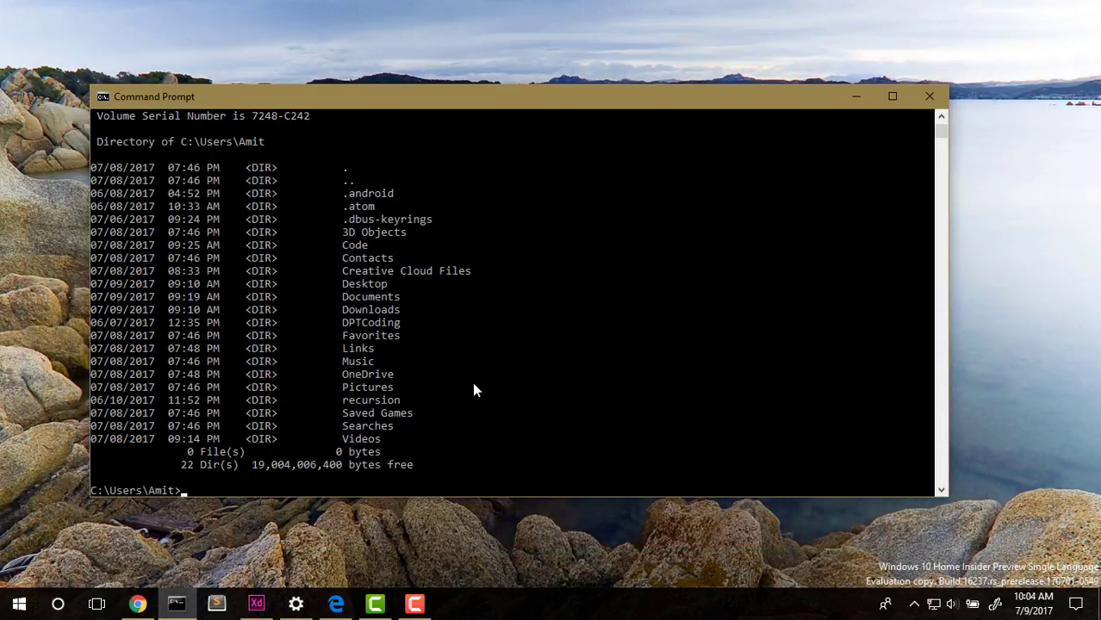
{"action": "scroll", "coordinate": [250, 248], "scroll_direction": "up", "scroll_amount": 5}
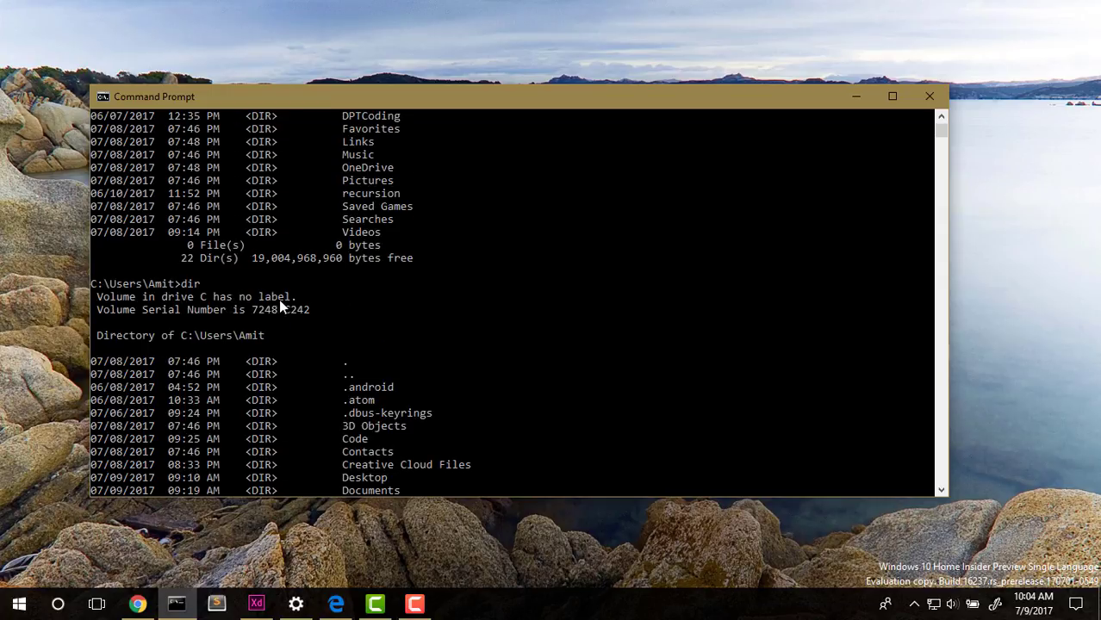
{"action": "scroll", "coordinate": [287, 310], "scroll_direction": "down", "scroll_amount": 4}
{"action": "scroll", "coordinate": [506, 353], "scroll_direction": "down", "scroll_amount": 1}
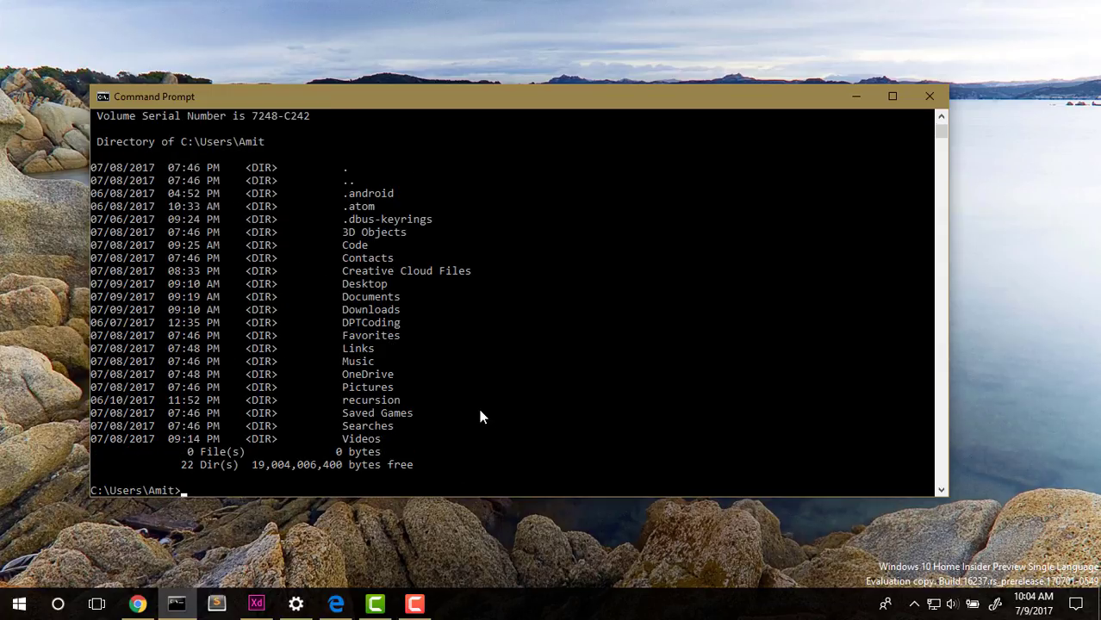
{"action": "scroll", "coordinate": [500, 353], "scroll_direction": "down", "scroll_amount": 1}
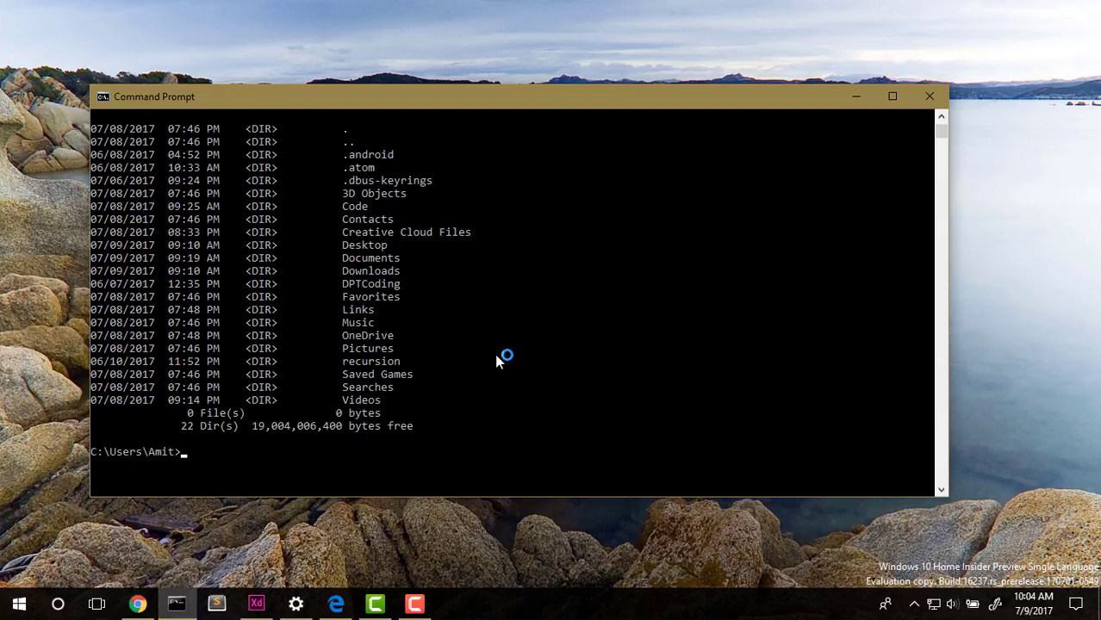
{"action": "scroll", "coordinate": [482, 363], "scroll_direction": "down", "scroll_amount": 4}
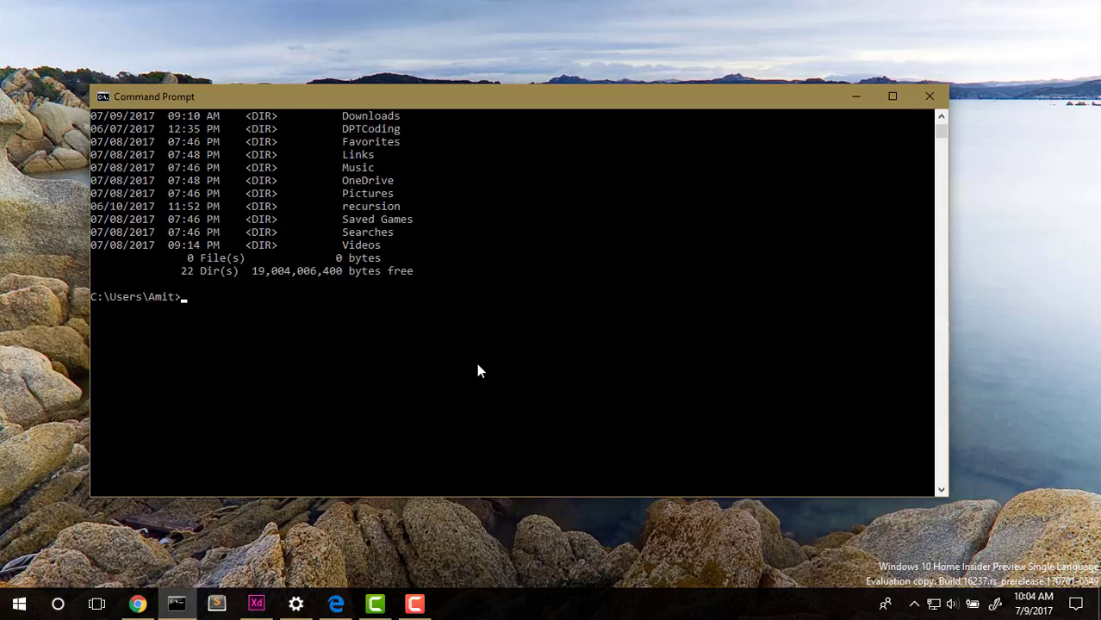
{"action": "scroll", "coordinate": [480, 370], "scroll_direction": "down", "scroll_amount": 2}
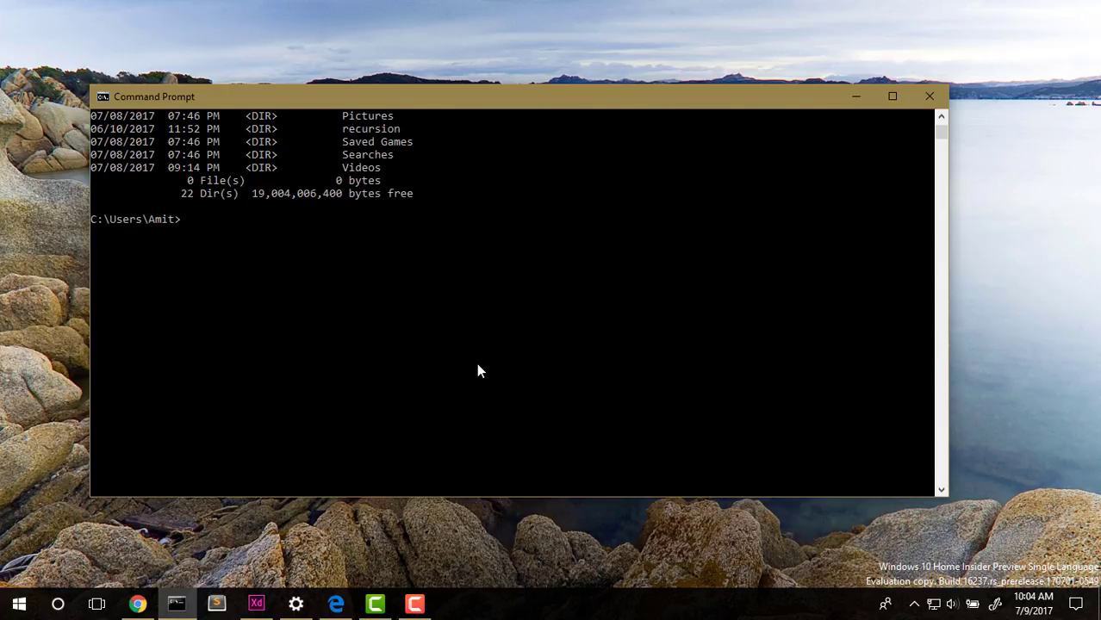
{"action": "scroll", "coordinate": [479, 370], "scroll_direction": "down", "scroll_amount": 1}
{"action": "scroll", "coordinate": [479, 370], "scroll_direction": "up", "scroll_amount": 6}
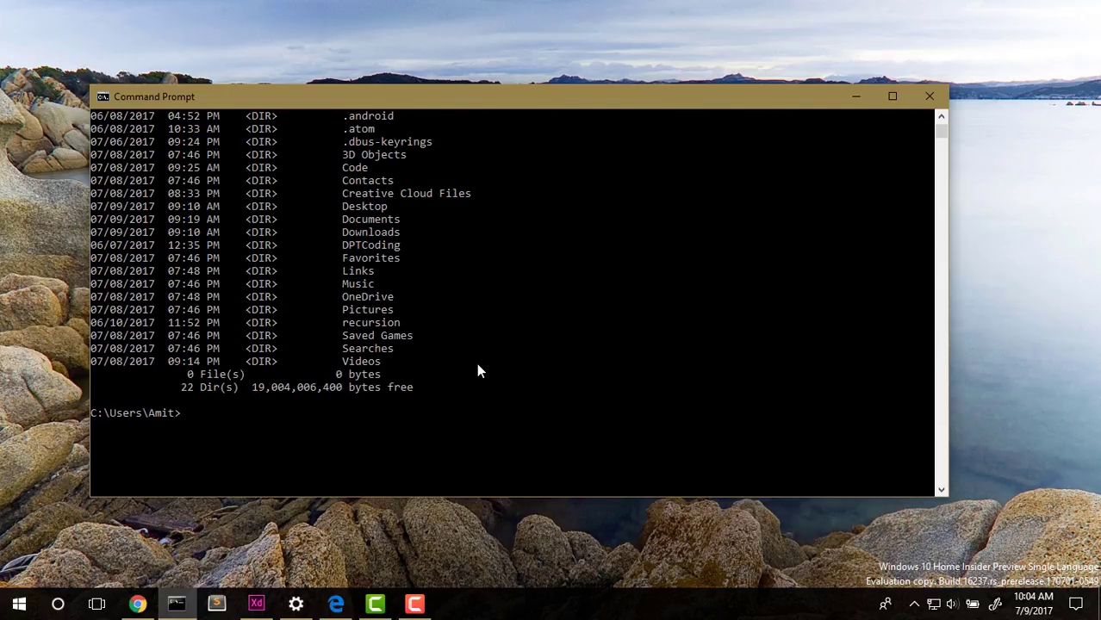
{"action": "scroll", "coordinate": [480, 370], "scroll_direction": "down", "scroll_amount": 3}
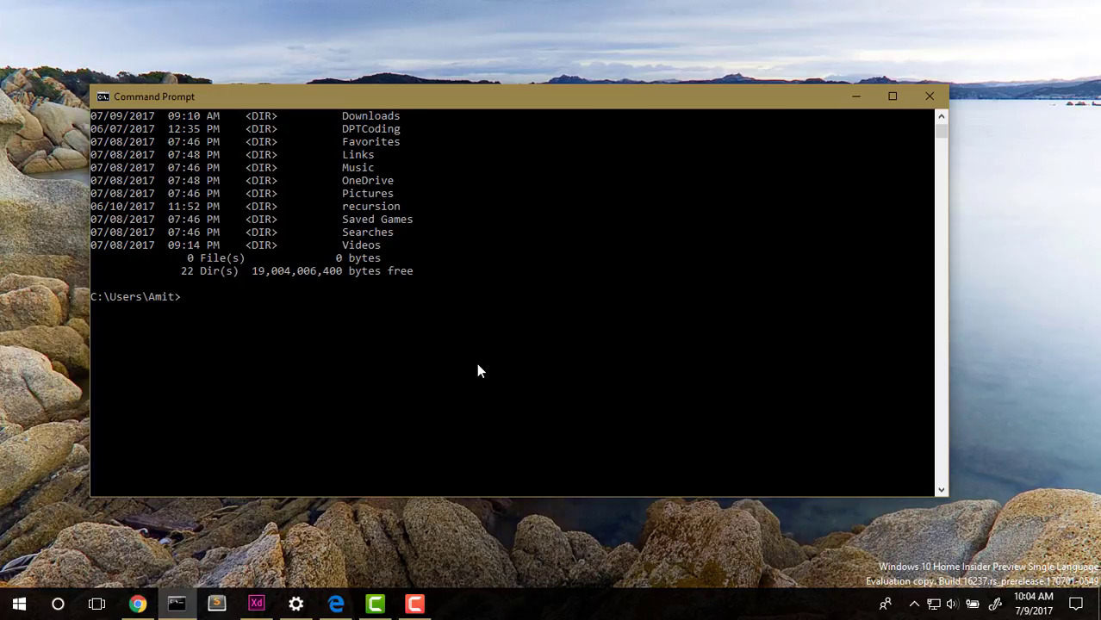
{"action": "left_click", "coordinate": [137, 604]}
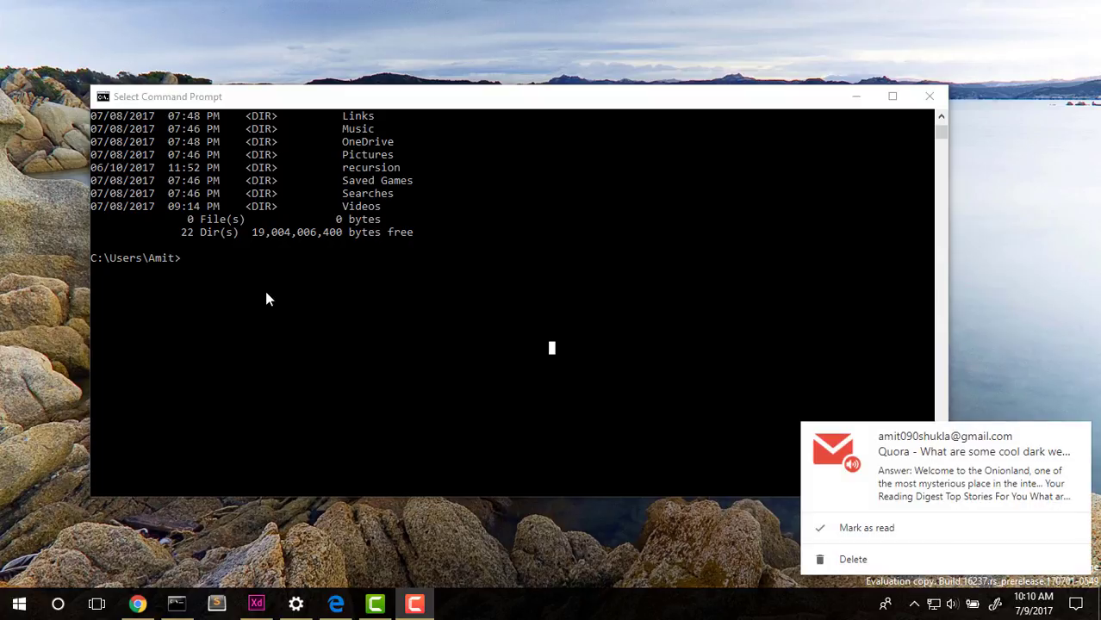
{"action": "left_click", "coordinate": [851, 559]}
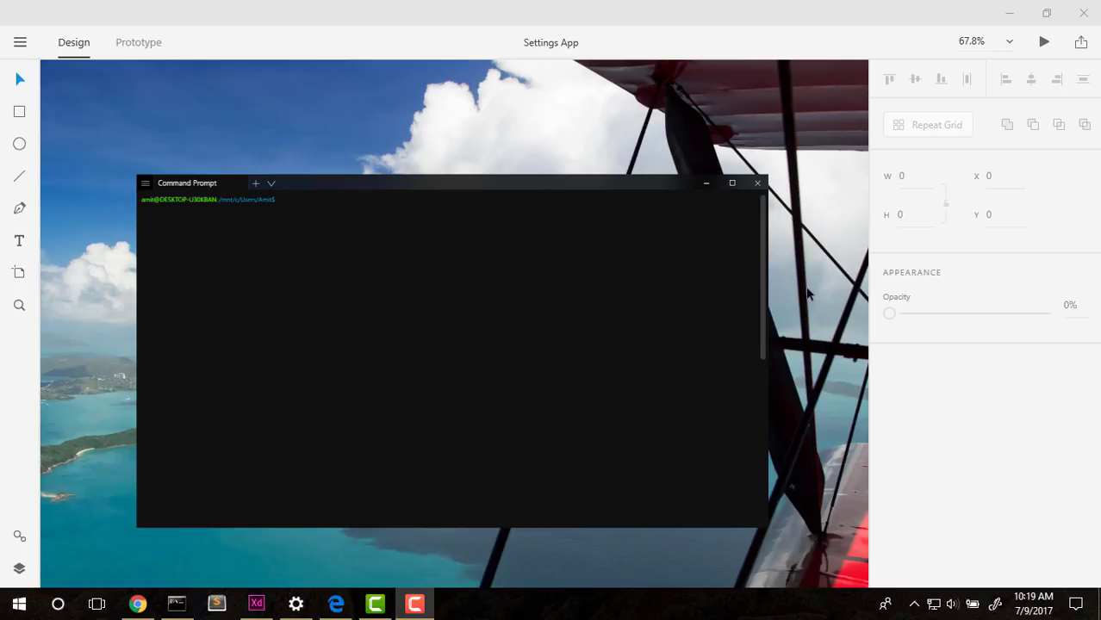
{"action": "left_click", "coordinate": [244, 248]}
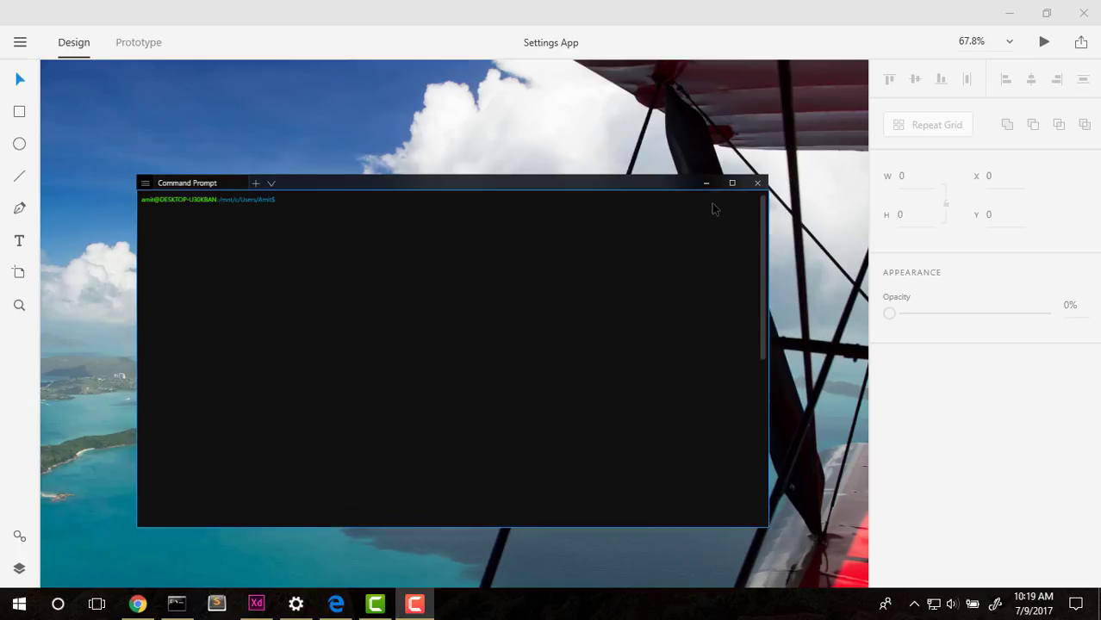
{"action": "scroll", "coordinate": [713, 206], "scroll_direction": "up", "scroll_amount": 1}
{"action": "scroll", "coordinate": [548, 426], "scroll_direction": "down", "scroll_amount": 1}
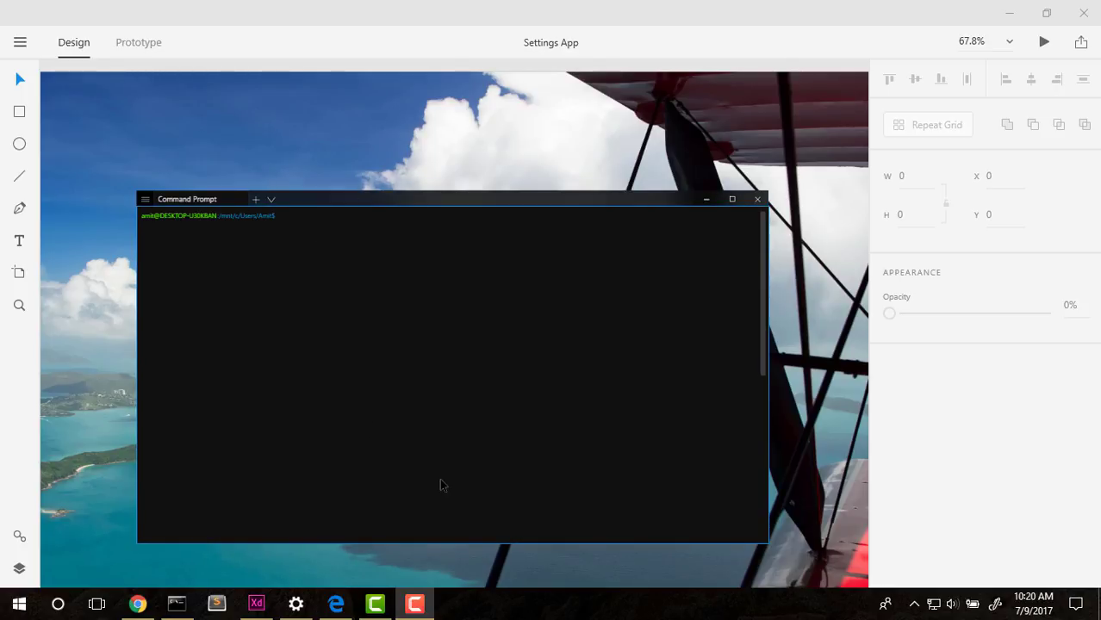
{"action": "left_click", "coordinate": [336, 602]}
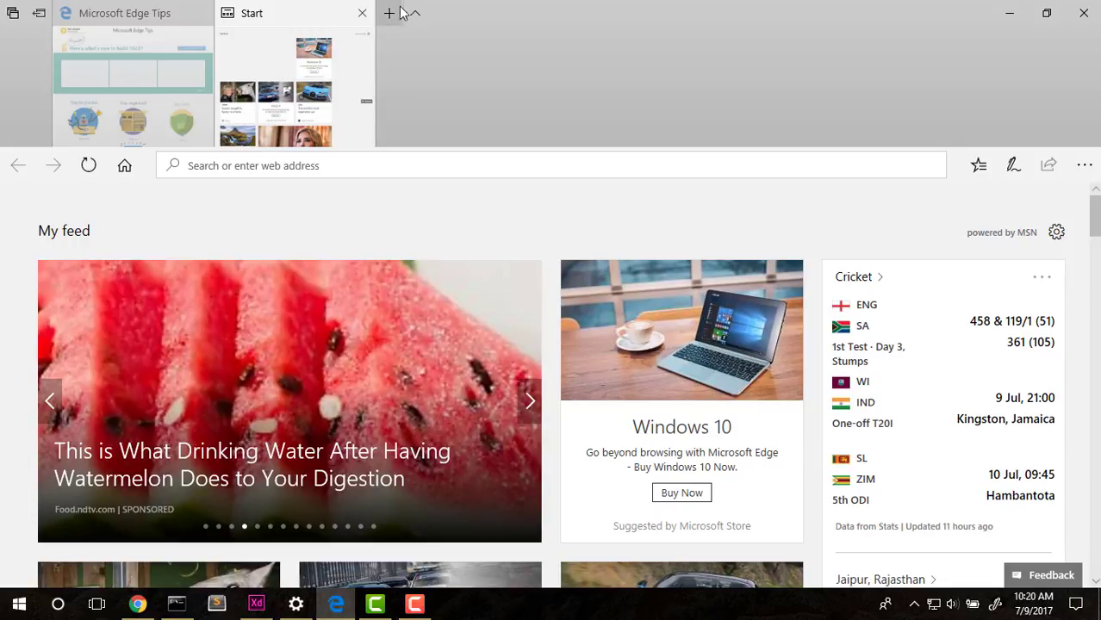
{"action": "left_click", "coordinate": [415, 13]}
{"action": "left_click", "coordinate": [415, 13]}
{"action": "left_click", "coordinate": [415, 13]}
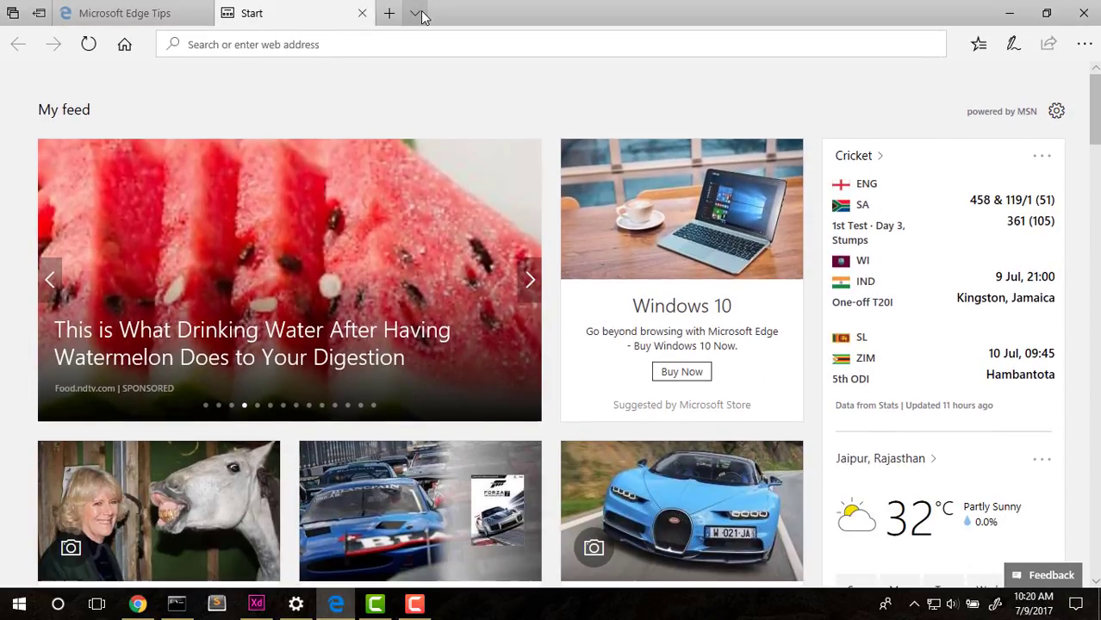
{"action": "left_click", "coordinate": [415, 13]}
{"action": "left_click", "coordinate": [1009, 13]}
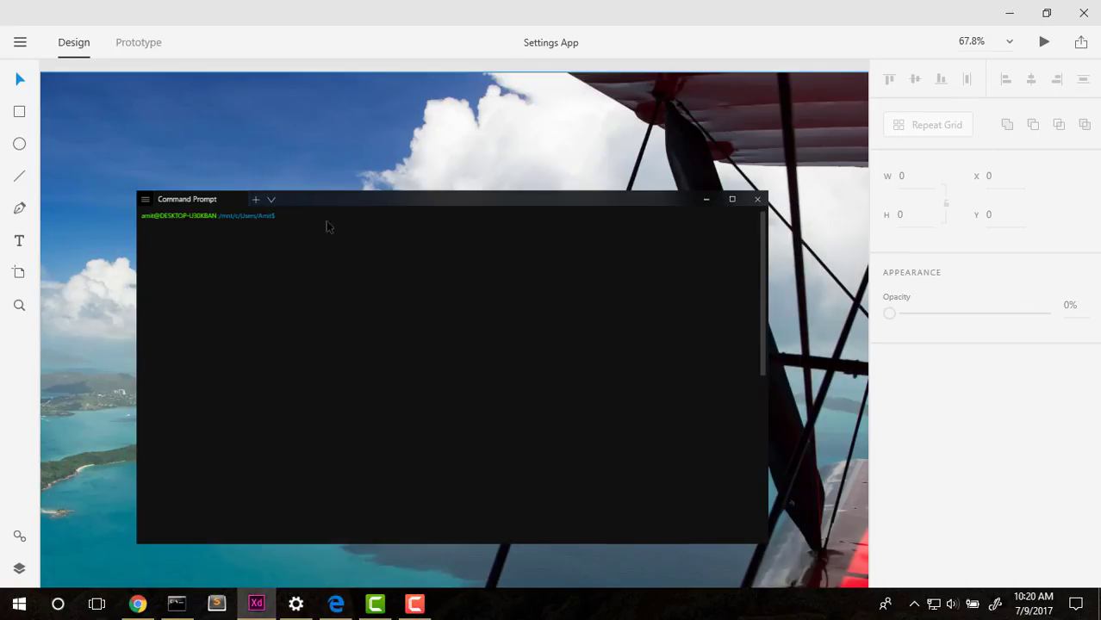
{"action": "left_click", "coordinate": [479, 447]}
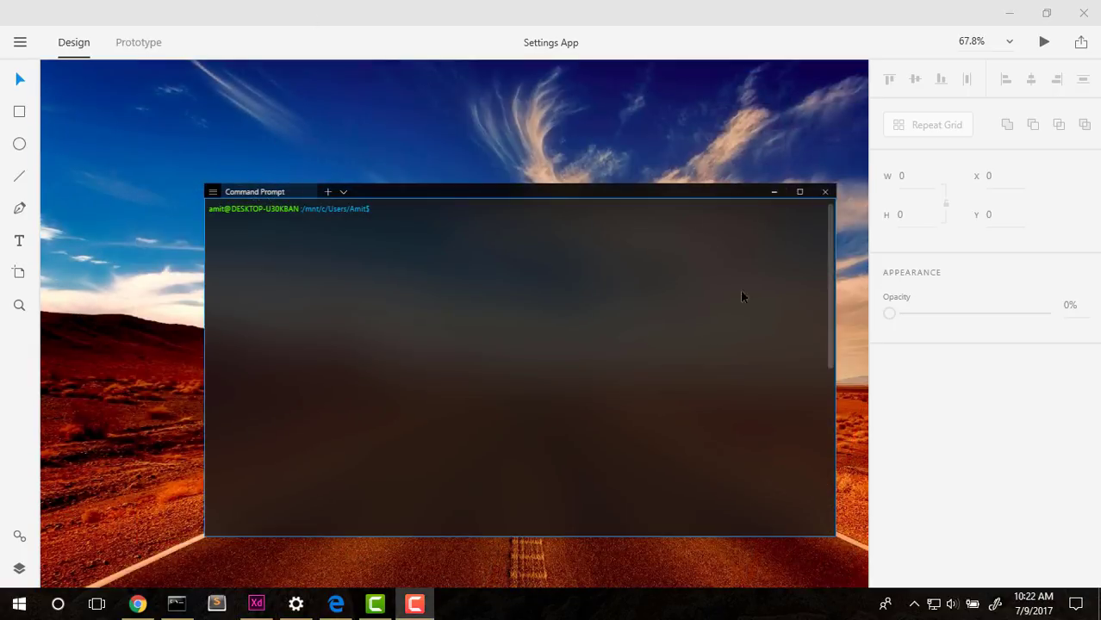
Deselect and reselect the translucent terminal mockup on the desert artboard to inspect it
{"action": "left_click", "coordinate": [496, 115]}
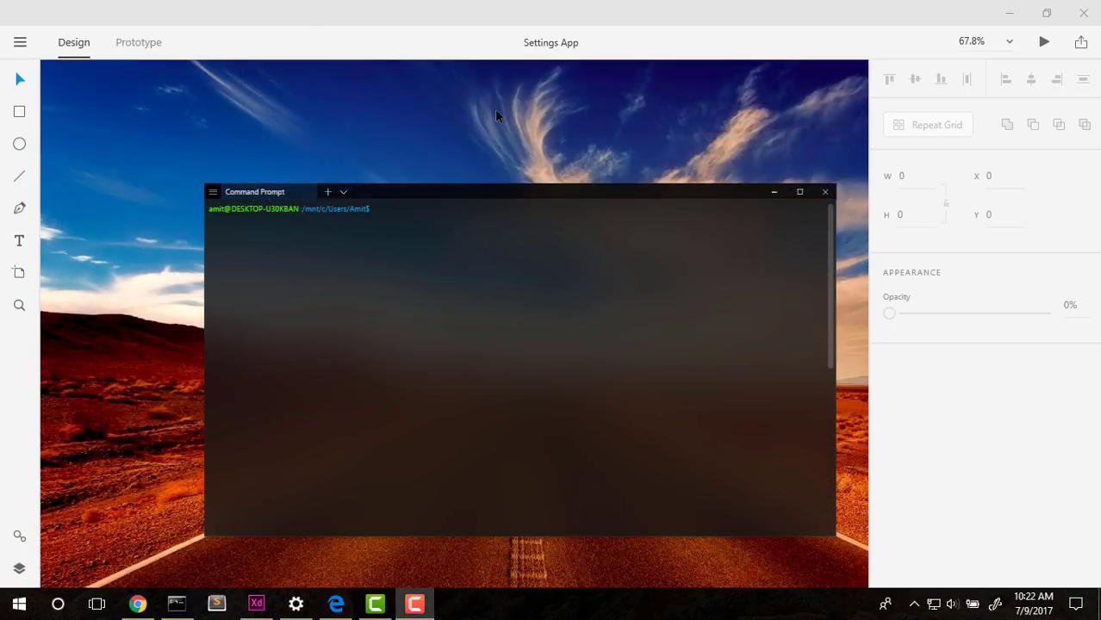
{"action": "left_click", "coordinate": [488, 355]}
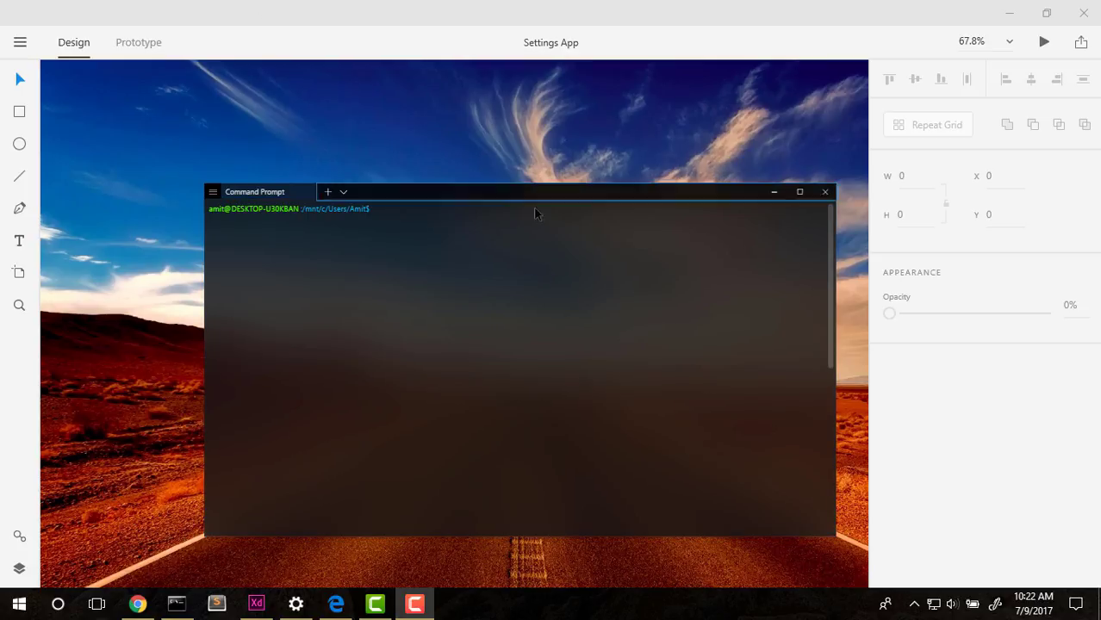
{"action": "left_click", "coordinate": [593, 334]}
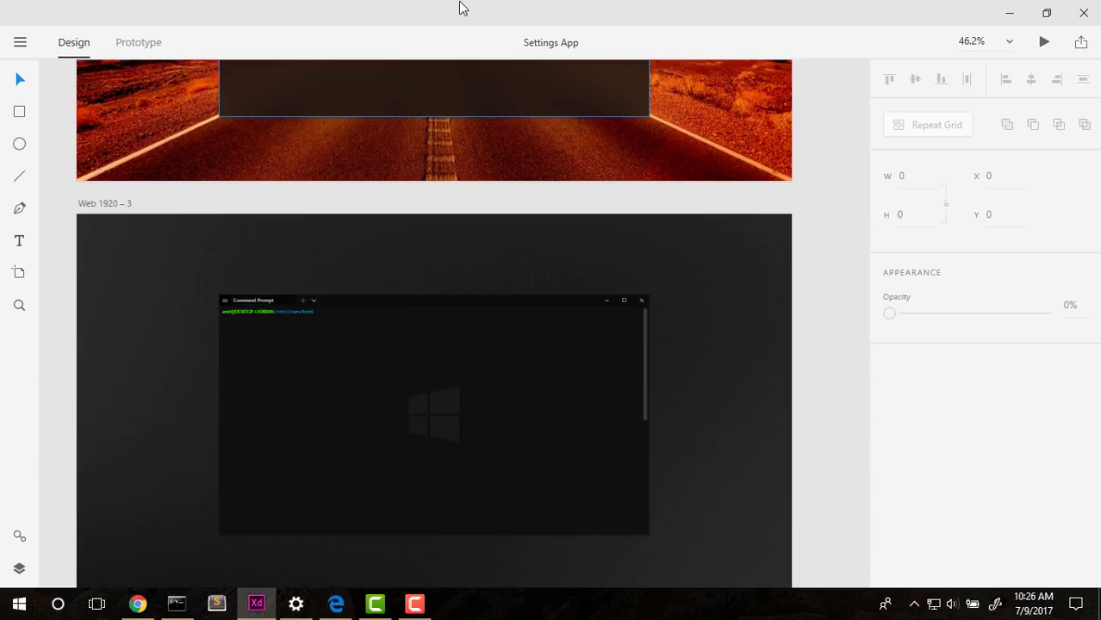
Pan around the canvas, then zoom to fit all six Web 1920 artboards with Ctrl+0
{"action": "scroll", "coordinate": [474, 176], "scroll_direction": "up", "scroll_amount": 3}
{"action": "scroll", "coordinate": [467, 233], "scroll_direction": "down", "scroll_amount": 4}
{"action": "scroll", "coordinate": [577, 362], "scroll_direction": "down", "scroll_amount": 3}
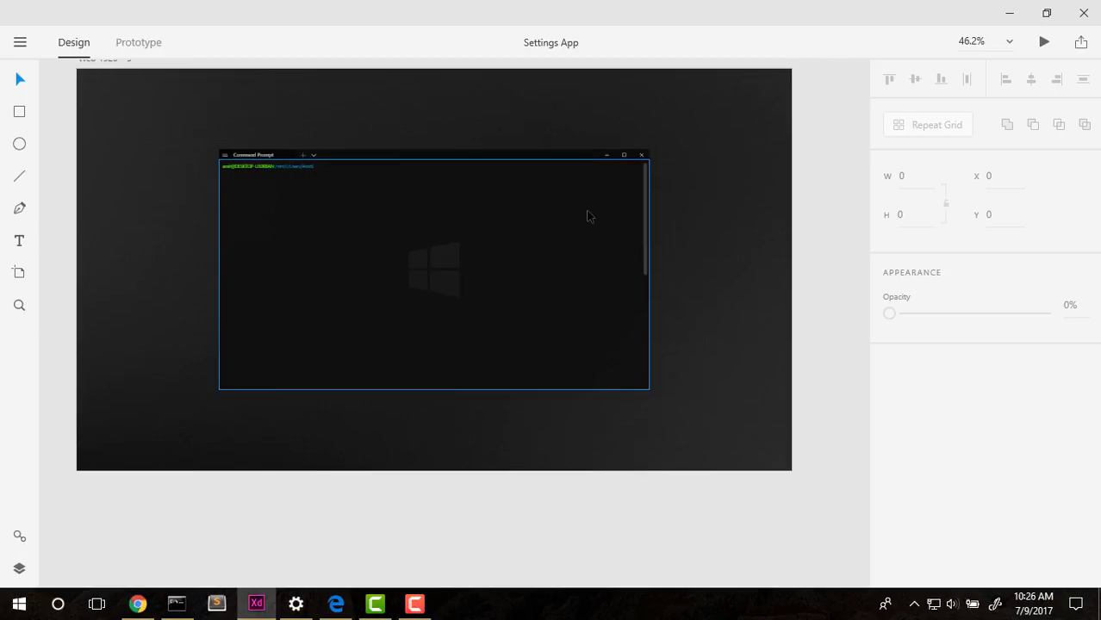
{"action": "scroll", "coordinate": [585, 213], "scroll_direction": "up", "scroll_amount": 3}
{"action": "scroll", "coordinate": [680, 290], "scroll_direction": "down", "scroll_amount": 1}
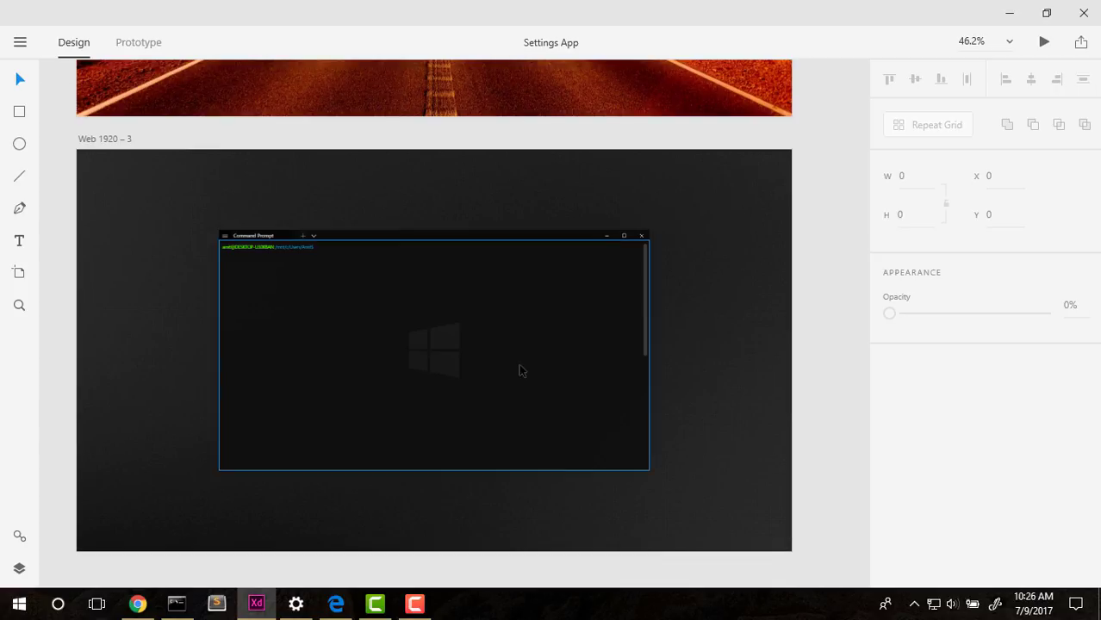
{"action": "scroll", "coordinate": [840, 251], "scroll_direction": "down", "scroll_amount": 5}
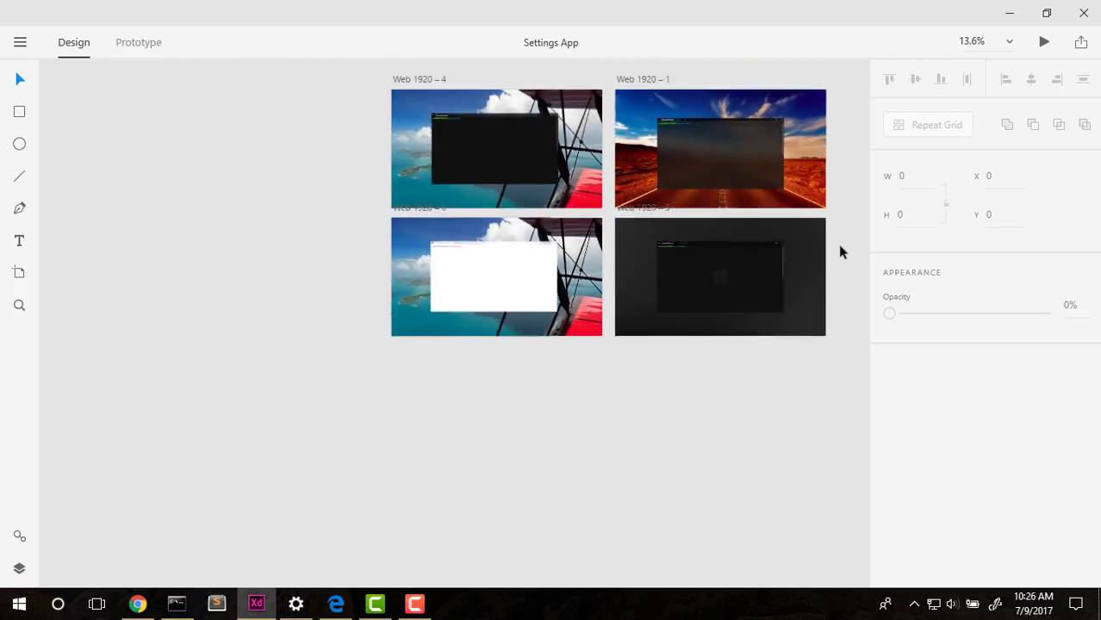
{"action": "scroll", "coordinate": [841, 251], "scroll_direction": "right", "scroll_amount": 4}
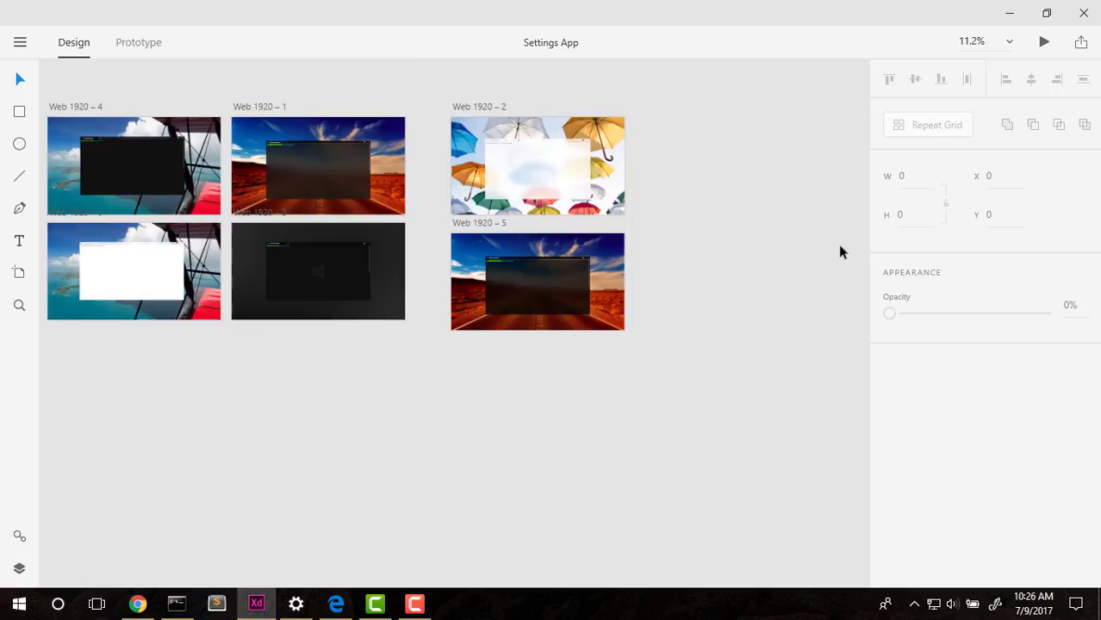
{"action": "scroll", "coordinate": [841, 251], "scroll_direction": "left", "scroll_amount": 2}
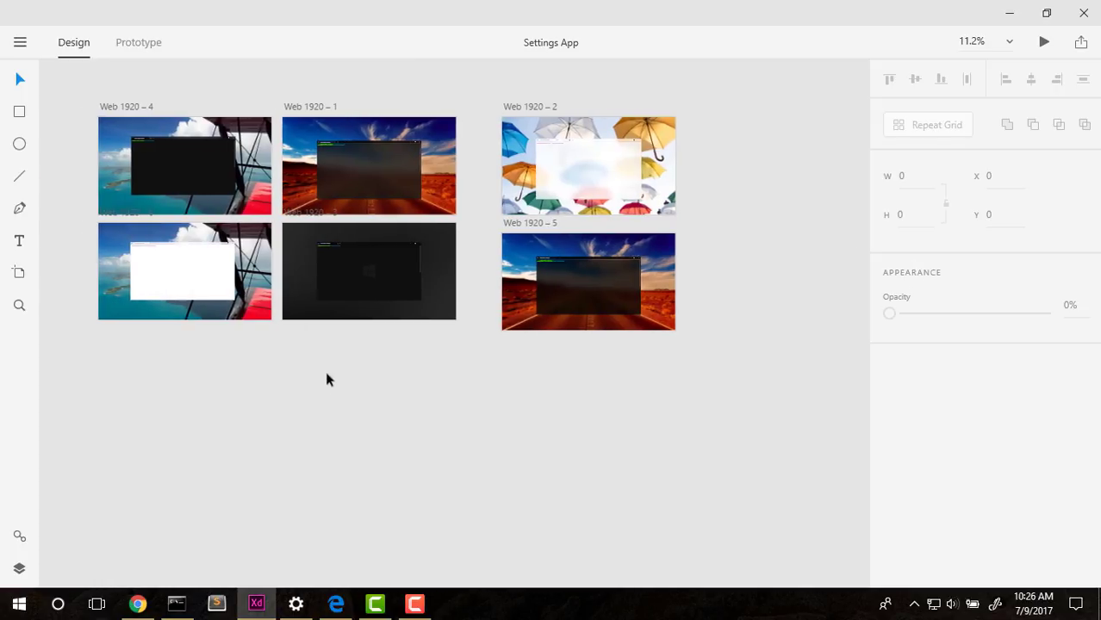
{"action": "scroll", "coordinate": [358, 376], "scroll_direction": "left", "scroll_amount": 1}
{"action": "scroll", "coordinate": [358, 375], "scroll_direction": "up", "scroll_amount": 5}
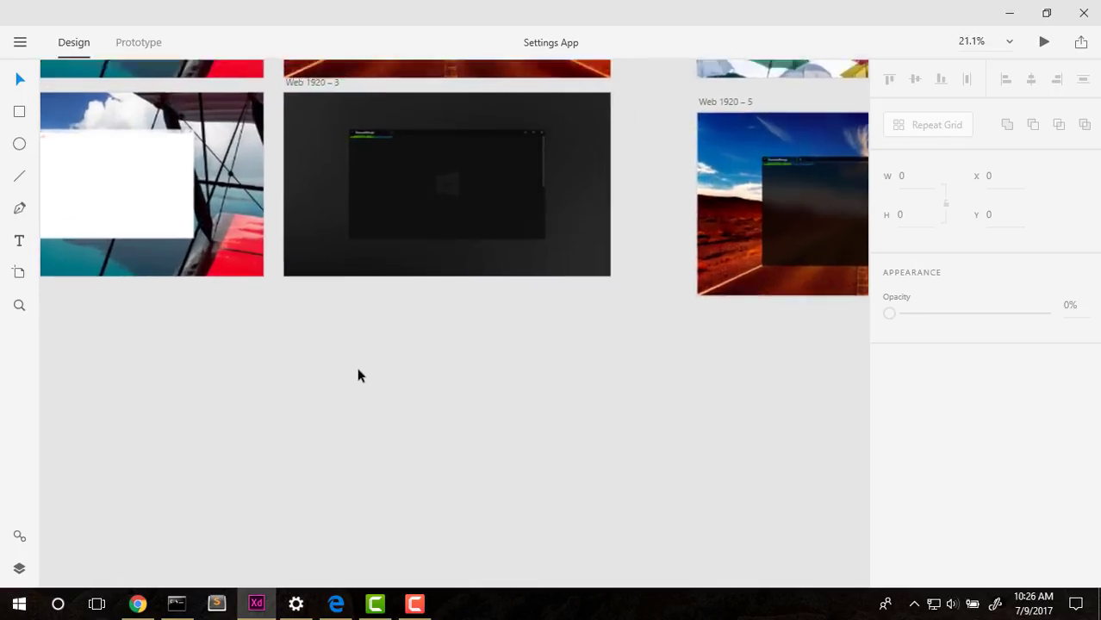
{"action": "scroll", "coordinate": [358, 376], "scroll_direction": "up", "scroll_amount": 10}
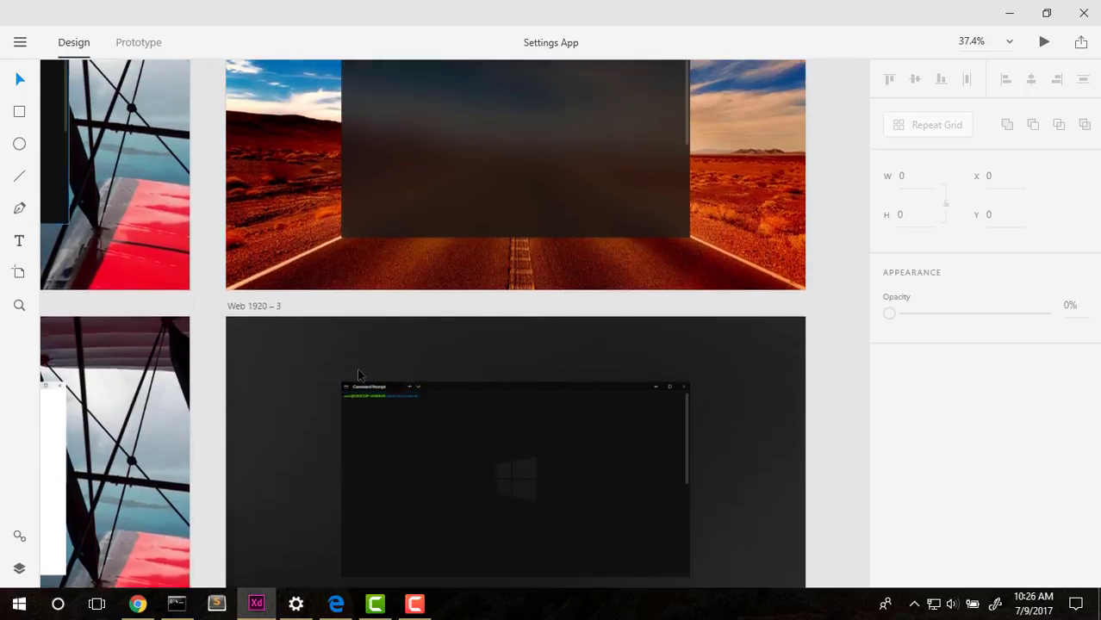
{"action": "key", "text": "ctrl+0"}
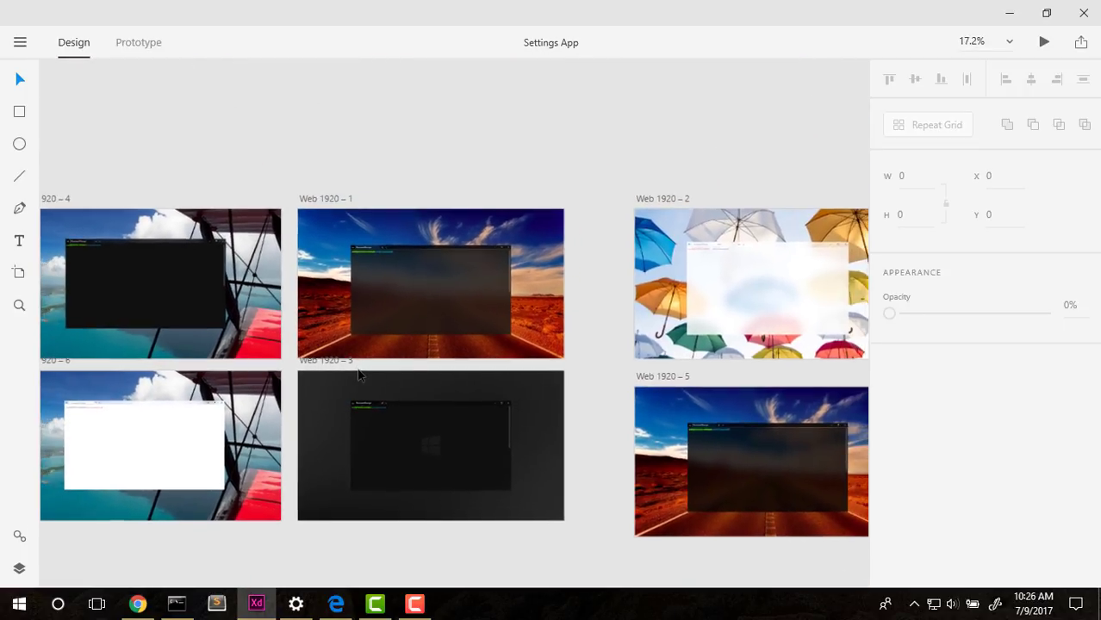